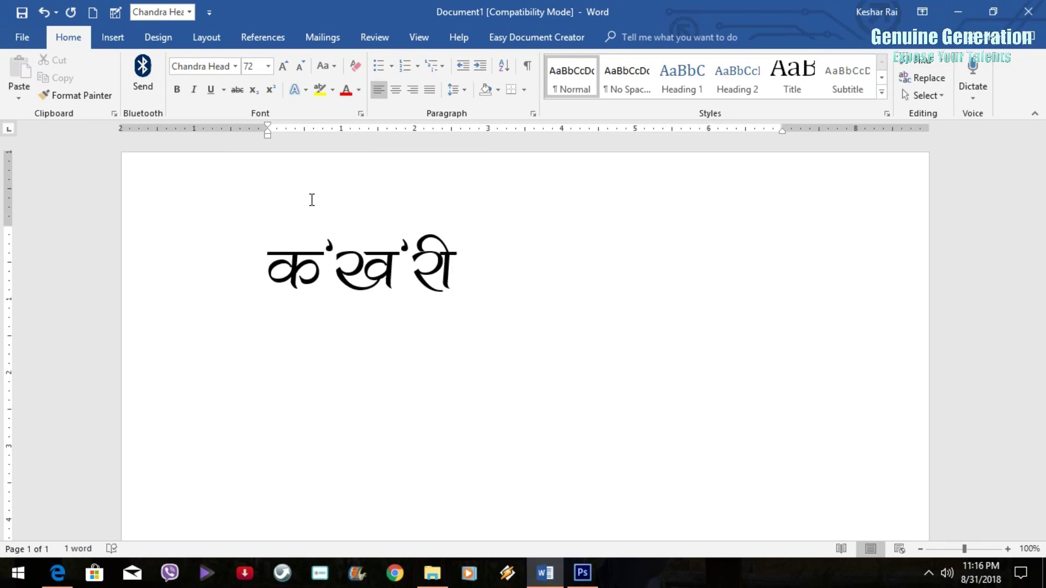
Delete the existing Nepali word so the document page is empty
key("BackSpace")
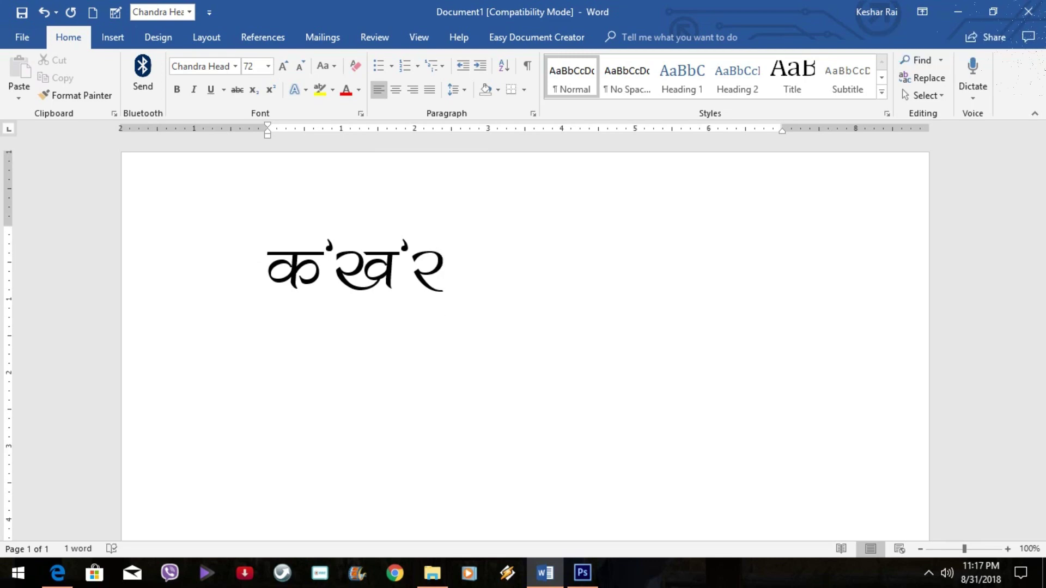
key("BackSpace")
key("BackSpace")
key("BackSpace")
key("BackSpace")
key("BackSpace")
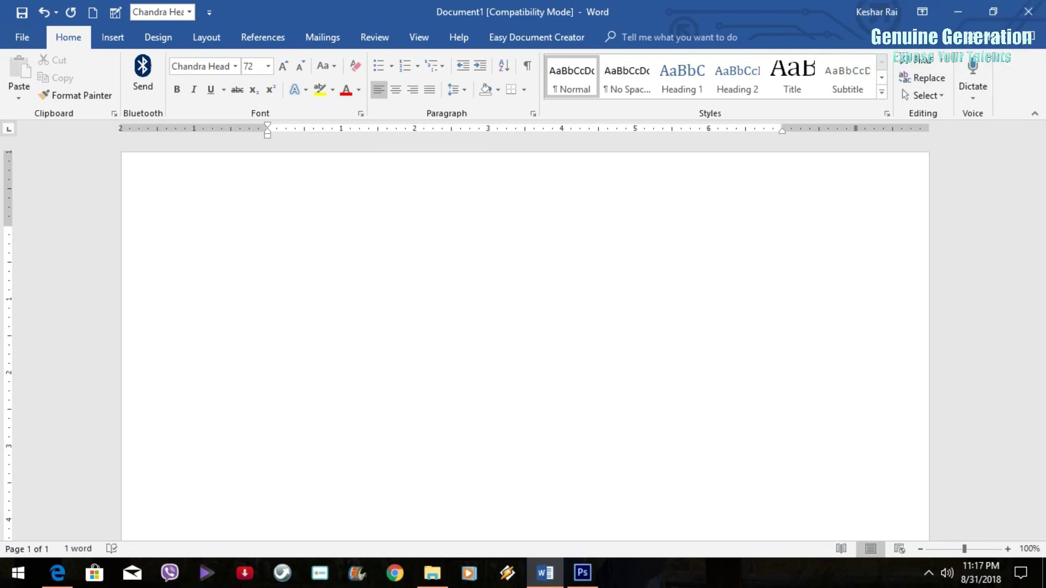
Try entering the word क'ख'रा in the blank document and clear the page again
type("क'")
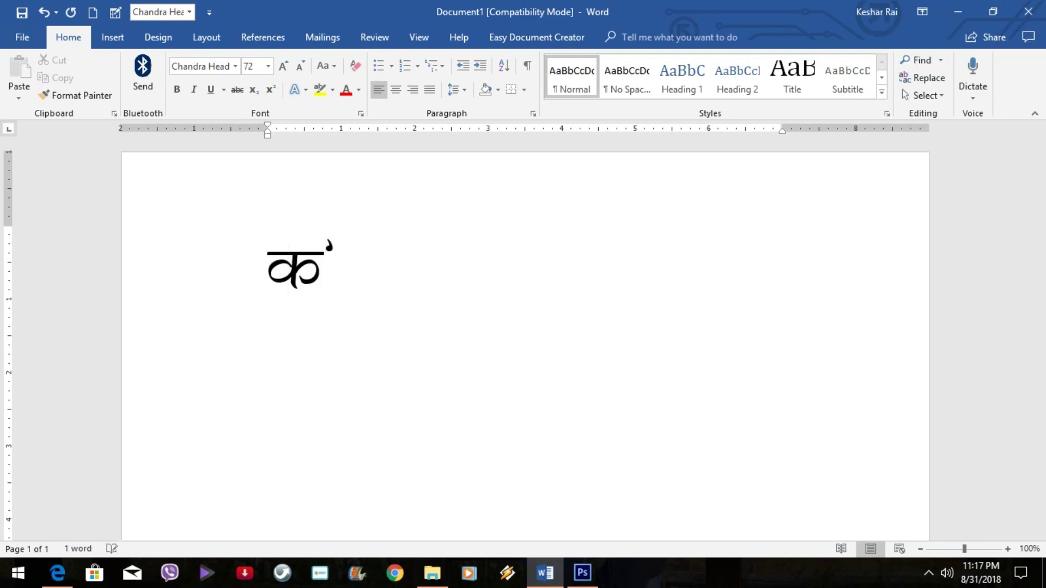
type("ख'र")
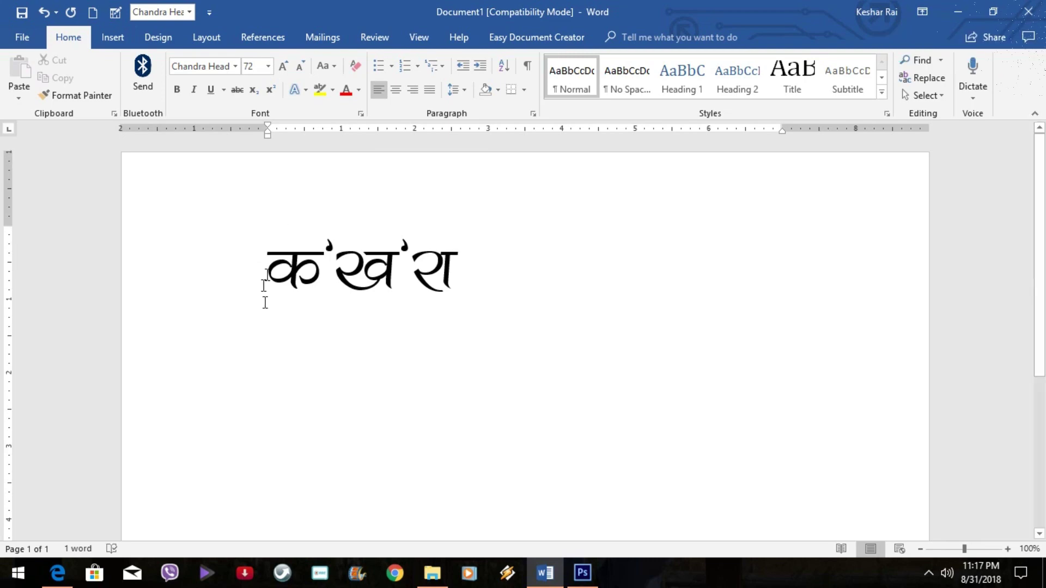
key("ctrl+a")
key("BackSpace")
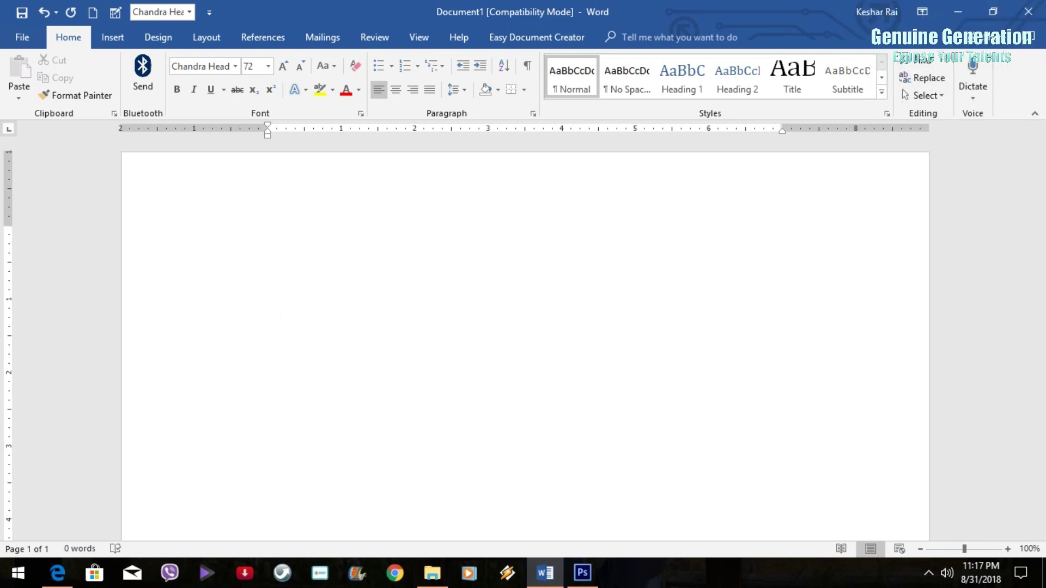
Enter the sample characters क'ख' in the empty document and select them
type("क")
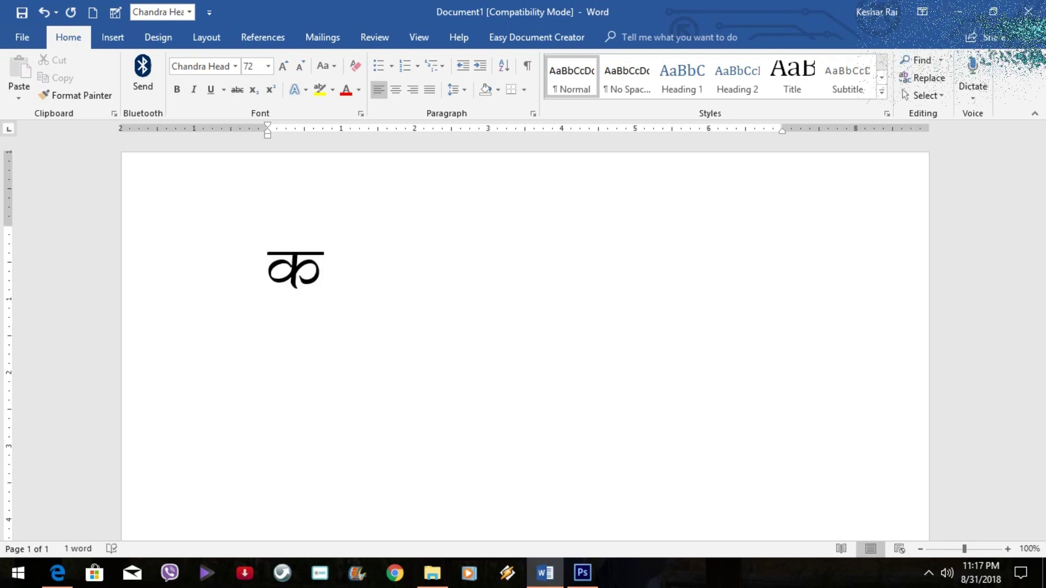
type("{")
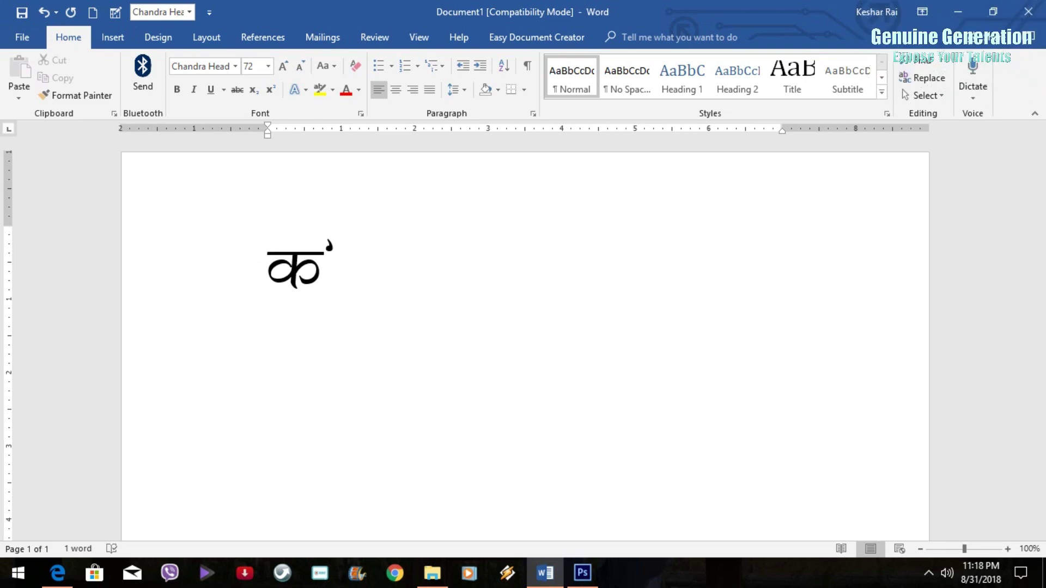
type("ख'")
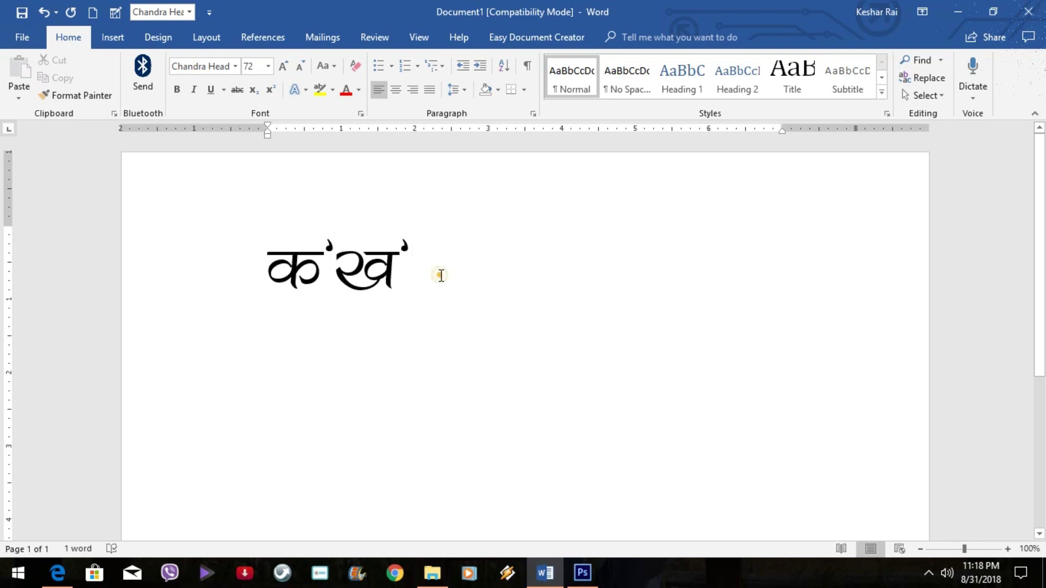
left_click_drag(441, 276, 185, 282)
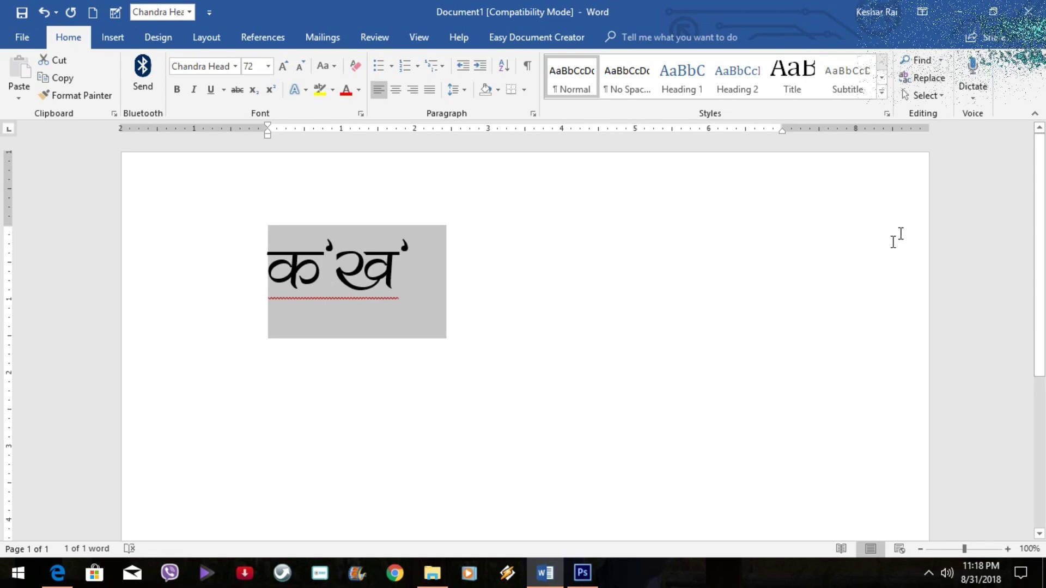
Turn off replacing straight quotes with smart quotes in the AutoFormat As You Type options of the proofing settings
right_click(1012, 79)
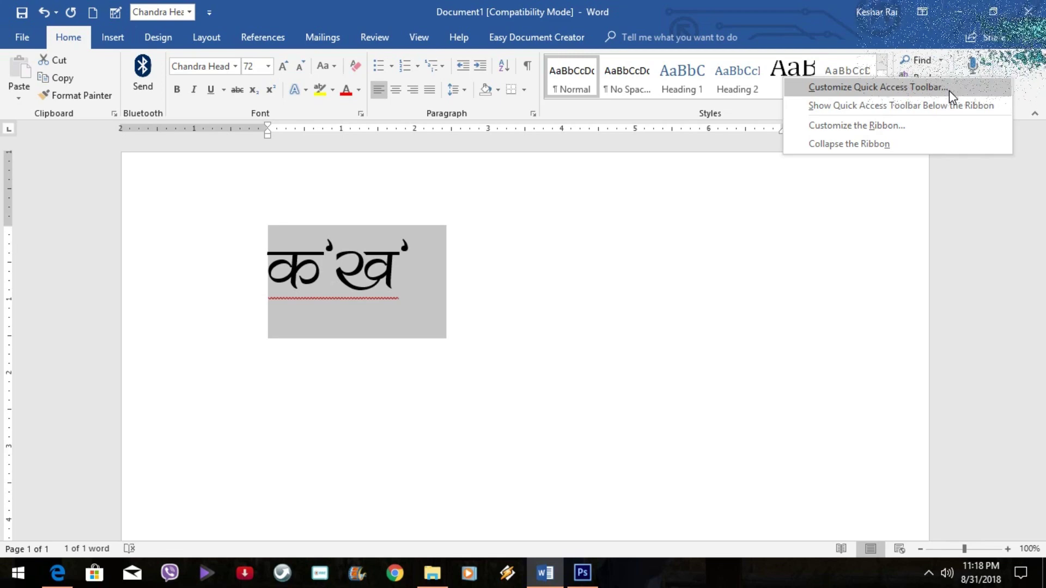
left_click(949, 89)
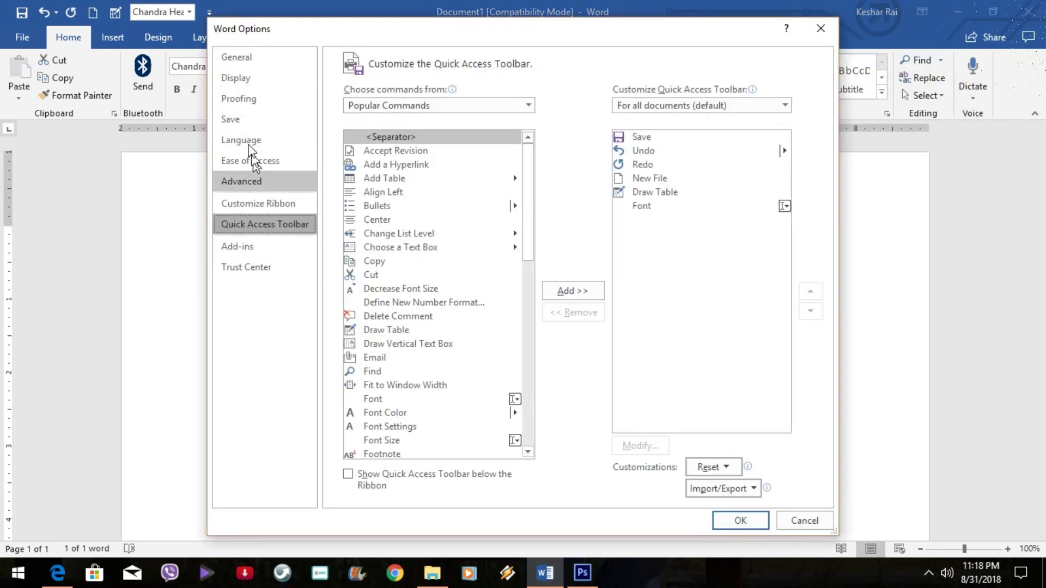
left_click(231, 101)
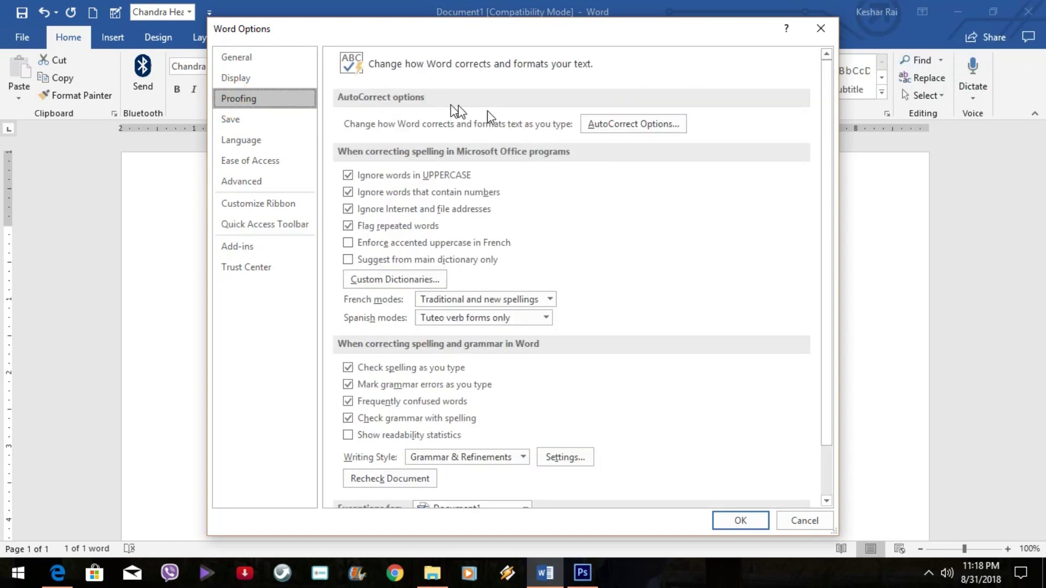
left_click(609, 123)
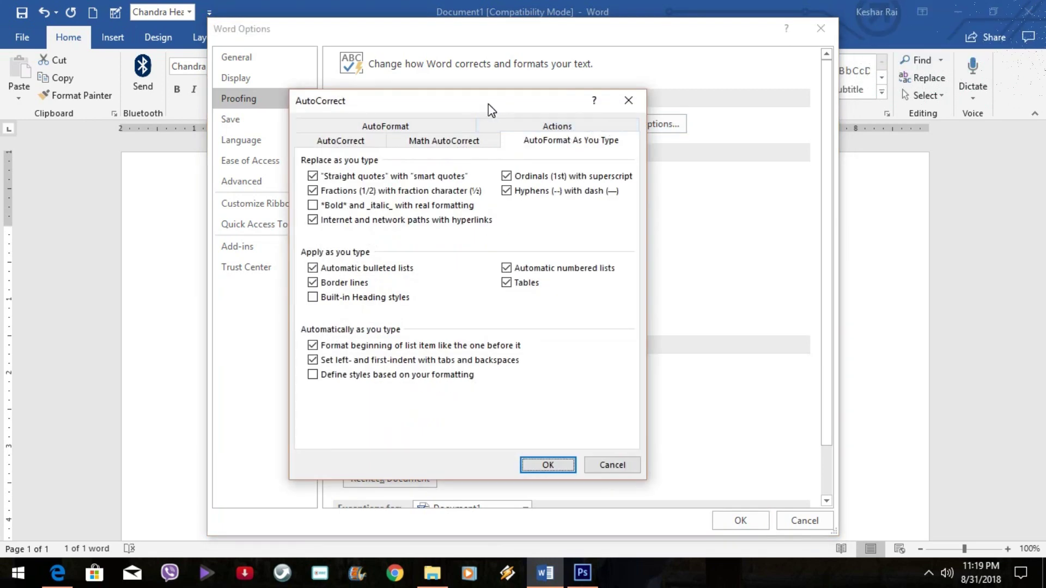
left_click_drag(486, 102, 549, 77)
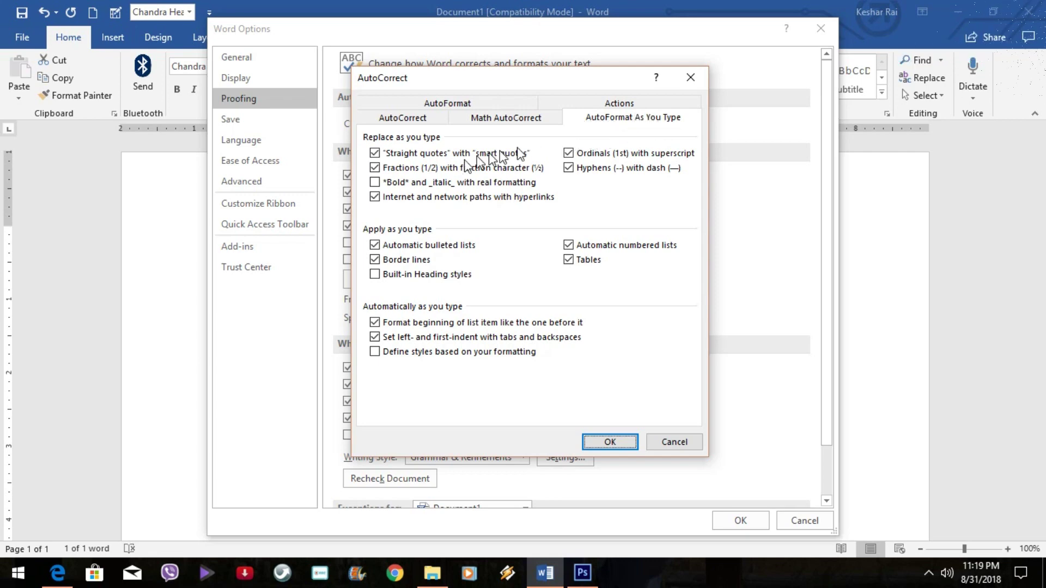
left_click(375, 154)
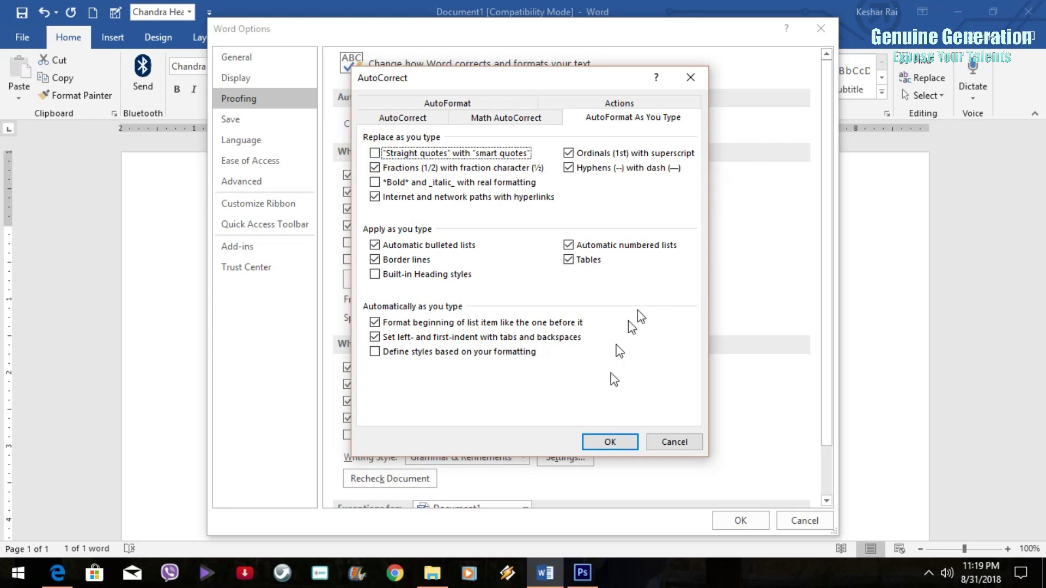
left_click(610, 442)
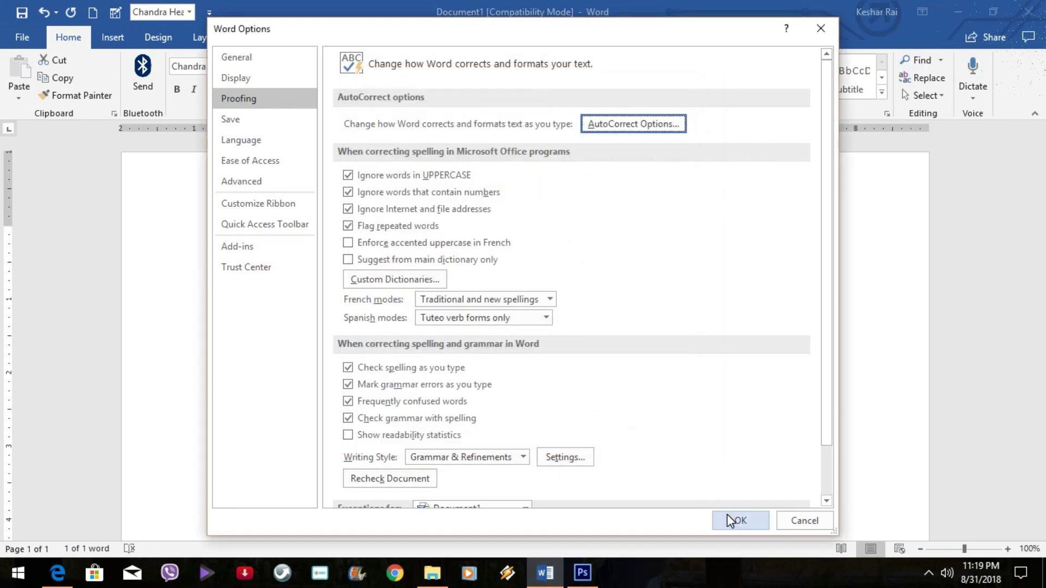
left_click(733, 518)
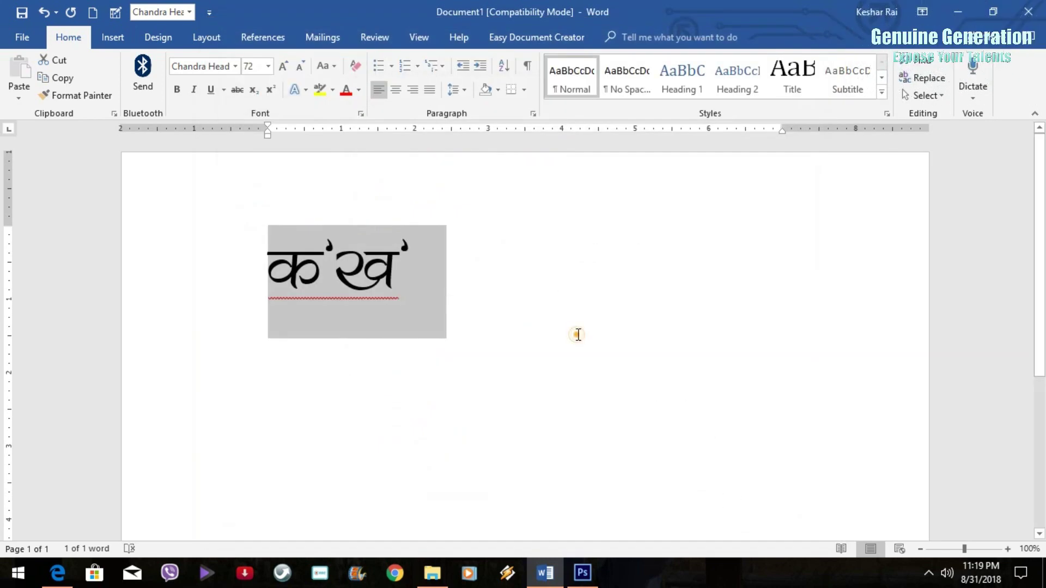
Add the word कुखुरा on a new line below the sample characters
left_click(555, 320)
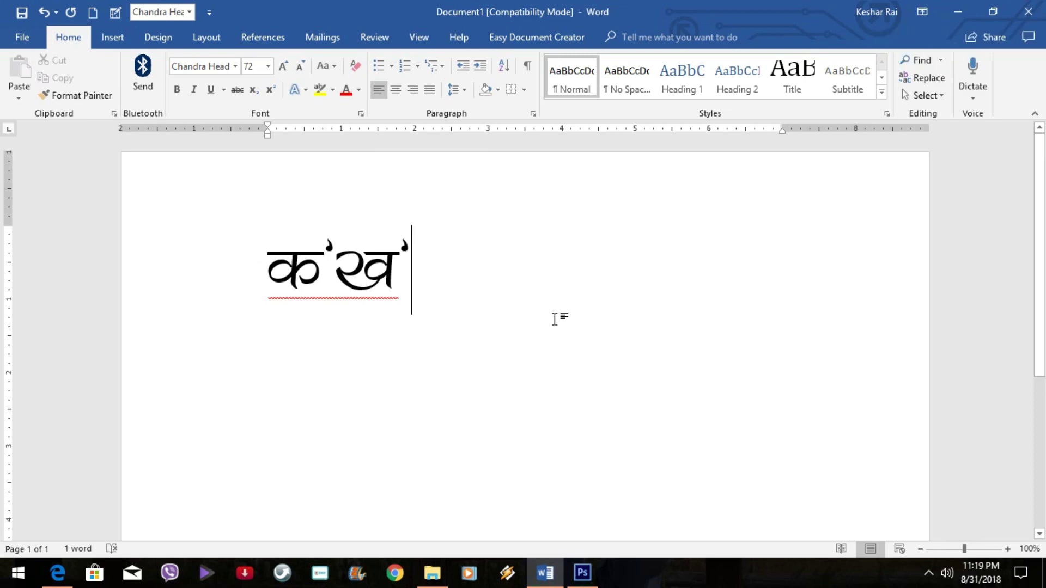
key("Return")
type("कू")
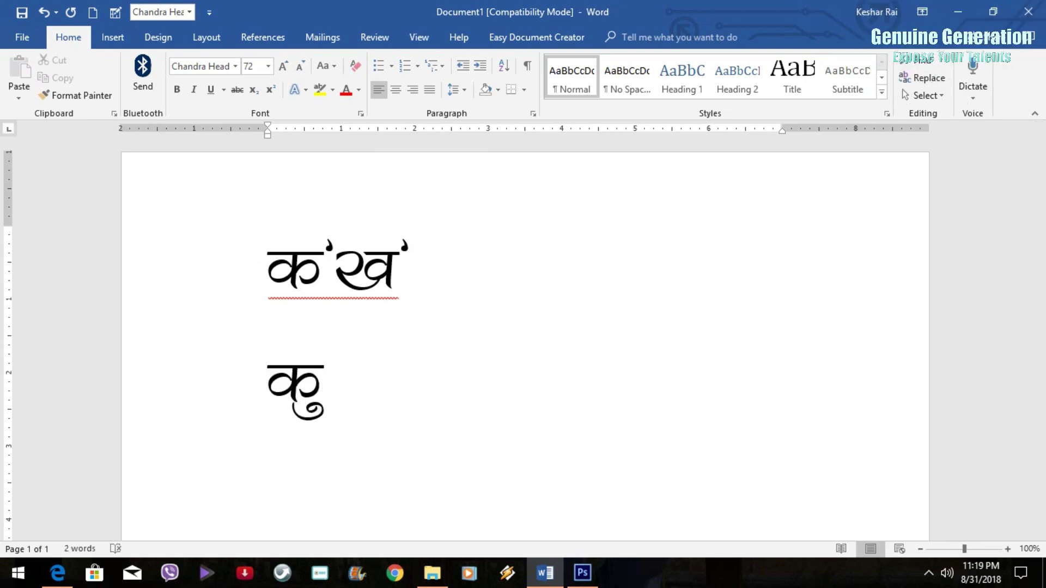
type("ख")
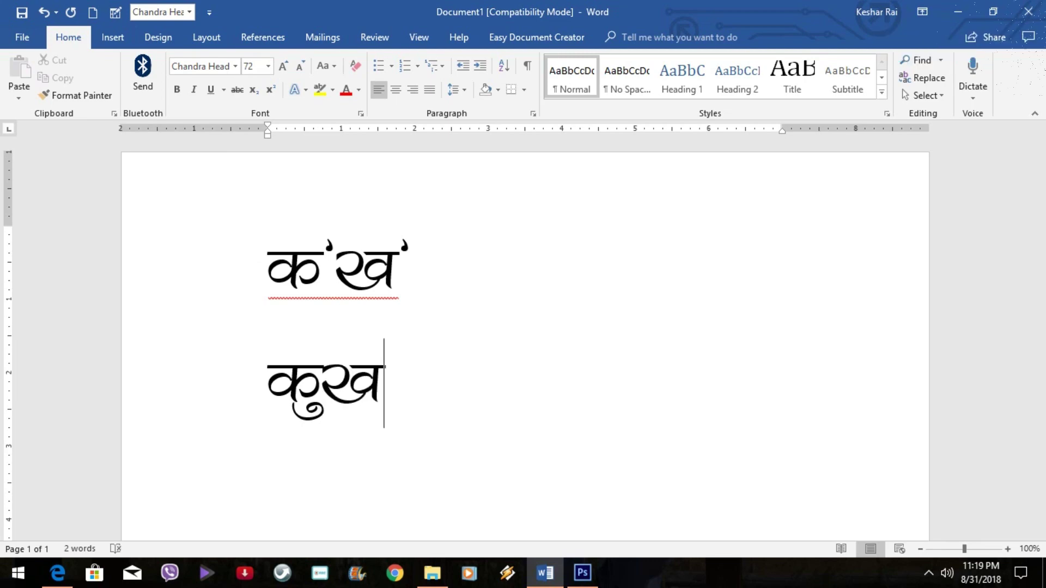
type("ु")
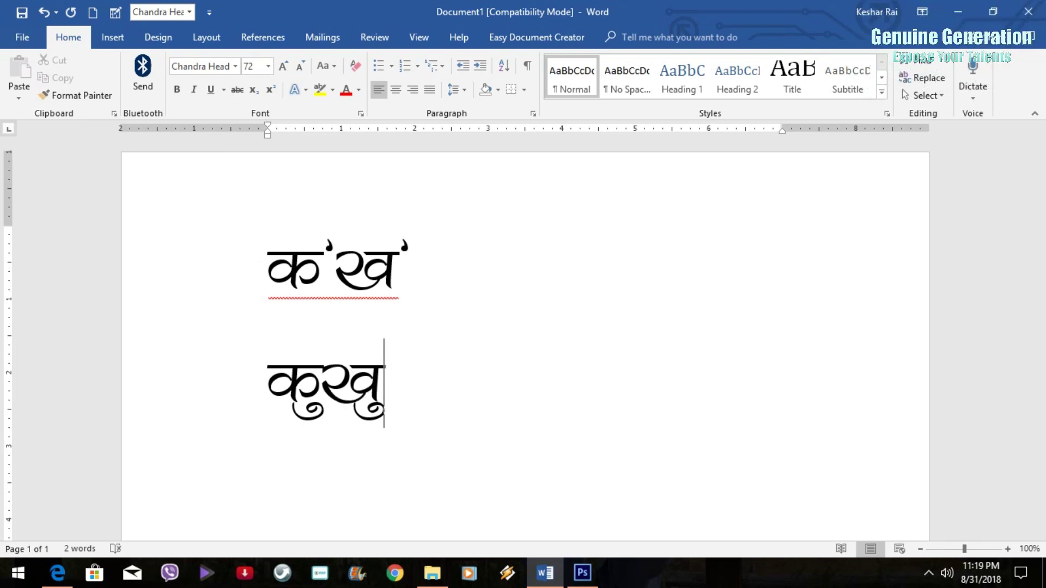
type("रा")
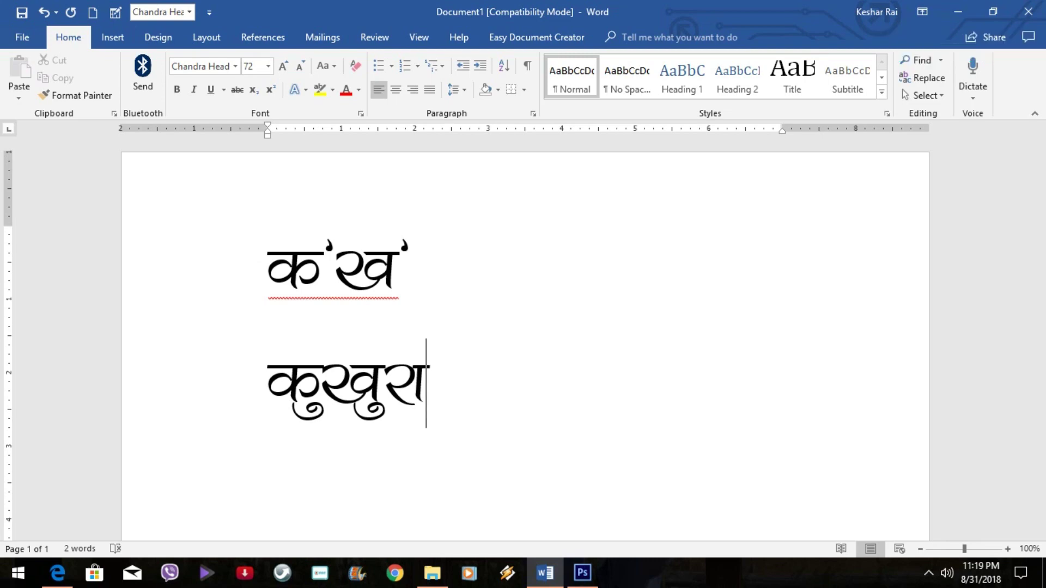
Add the words मुला and सूगा on two separate new lines below कुखुरा
key("Return")
type("मु")
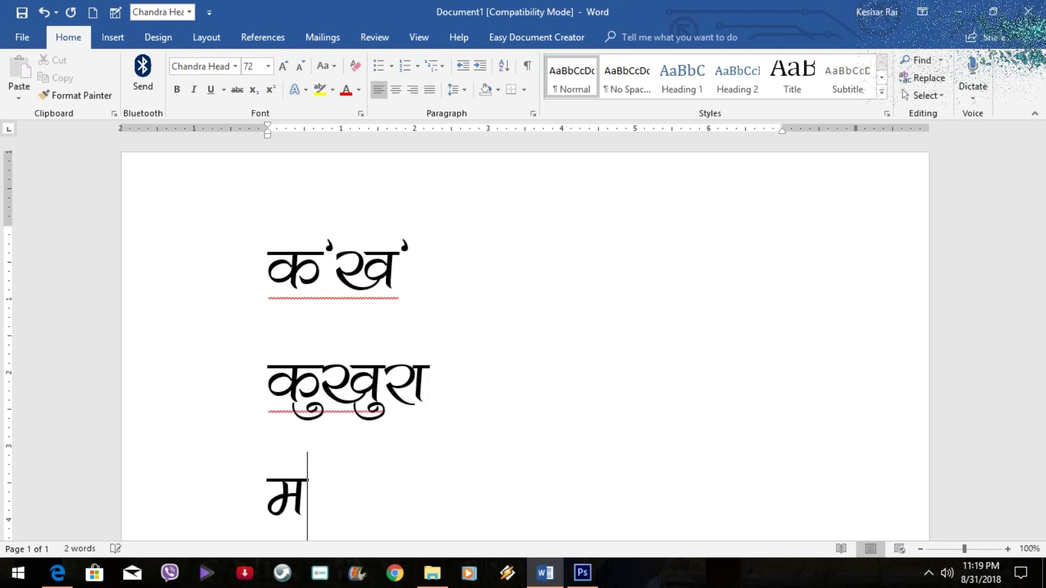
type("ला")
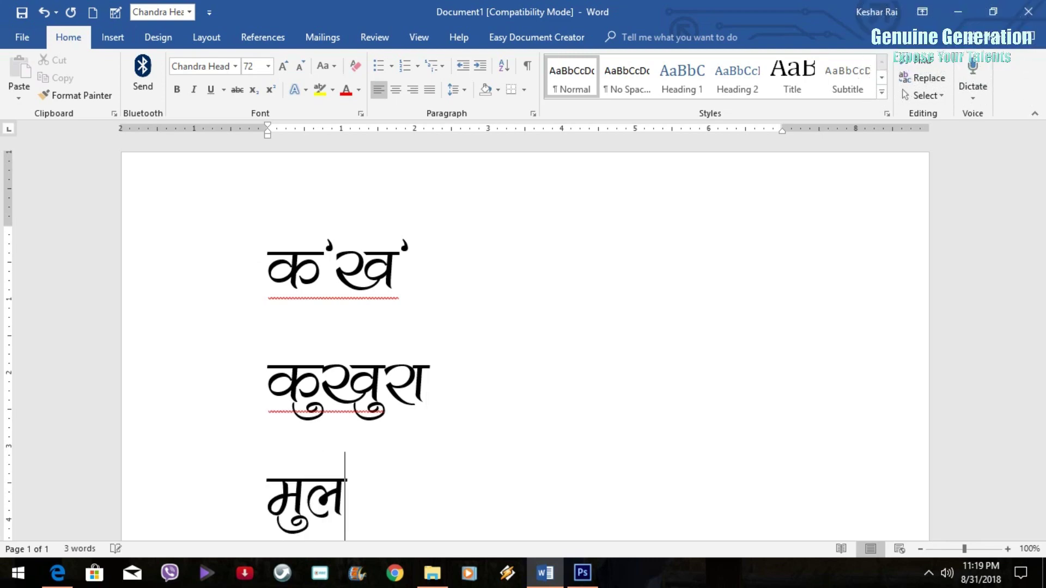
key("Return")
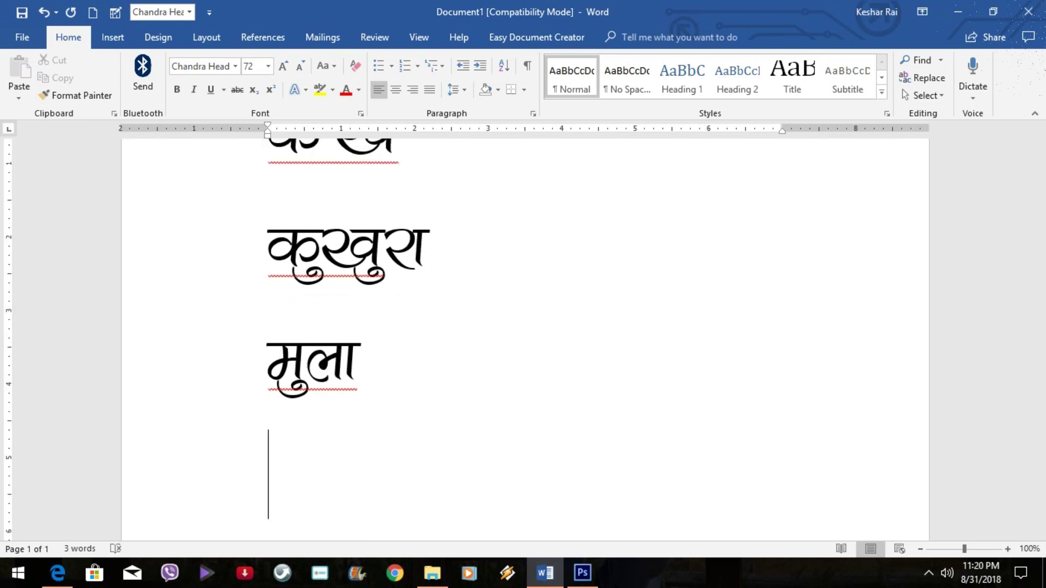
type("स")
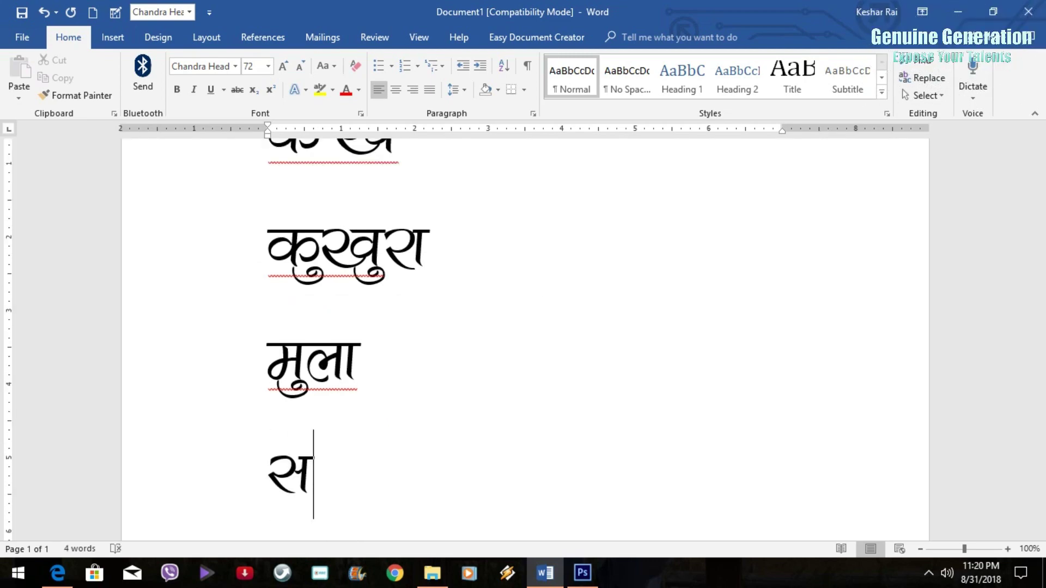
type("ू")
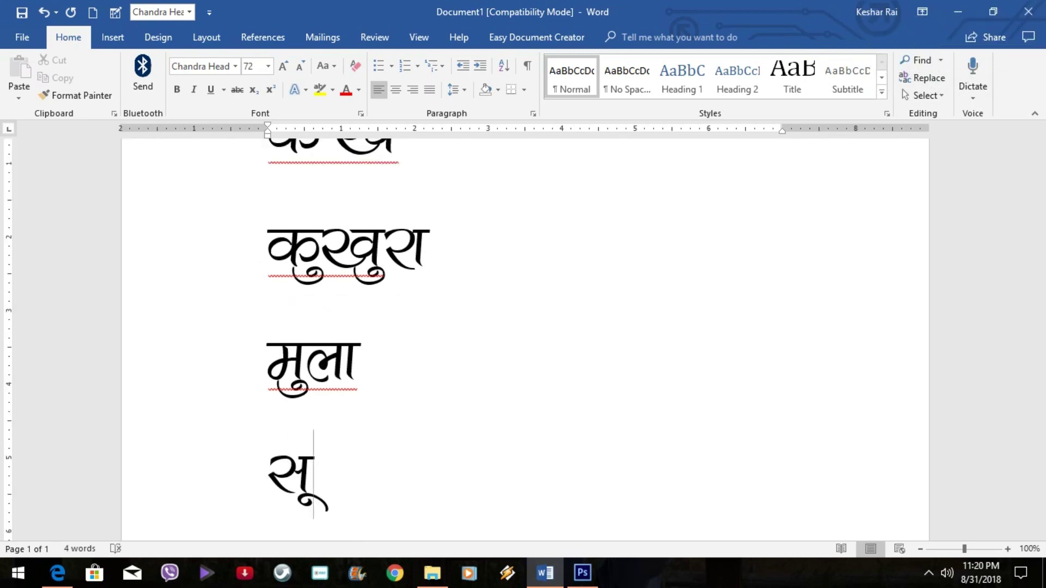
type("गा")
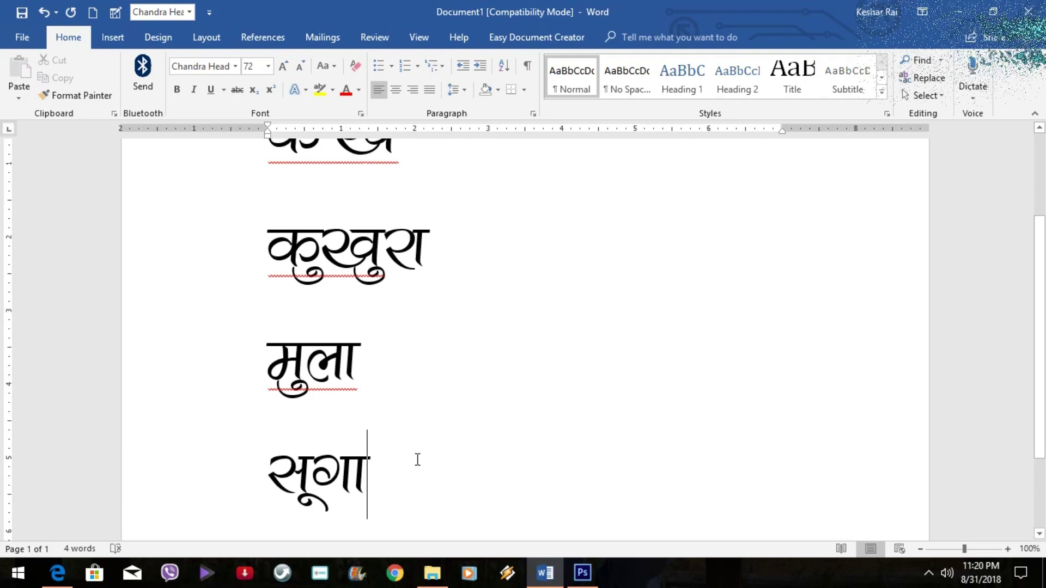
Minimize the document, switch to Photoshop and enter the test text क’ख’रा in a type layer on the canvas
left_click(956, 14)
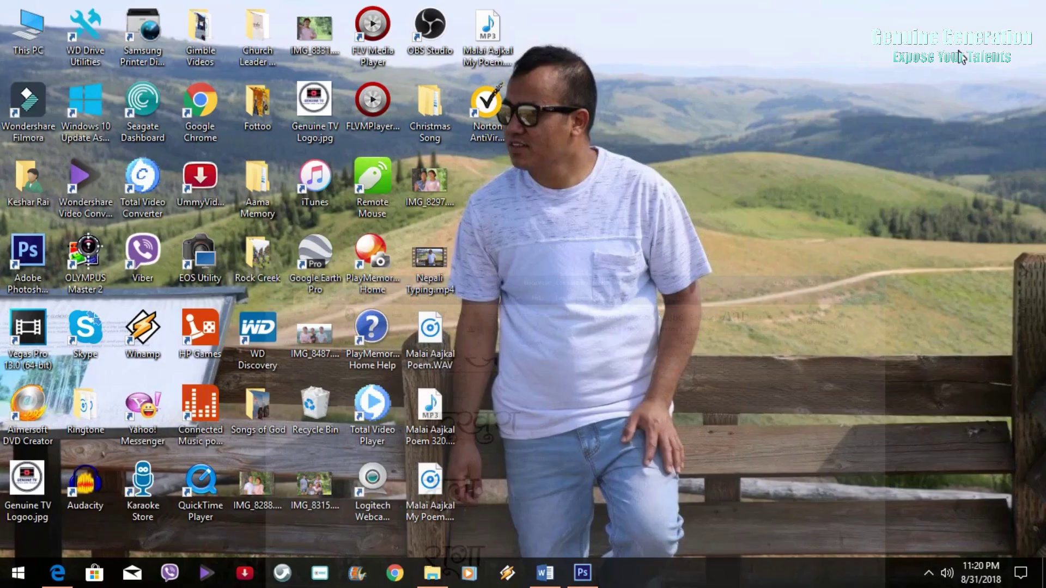
left_click(581, 575)
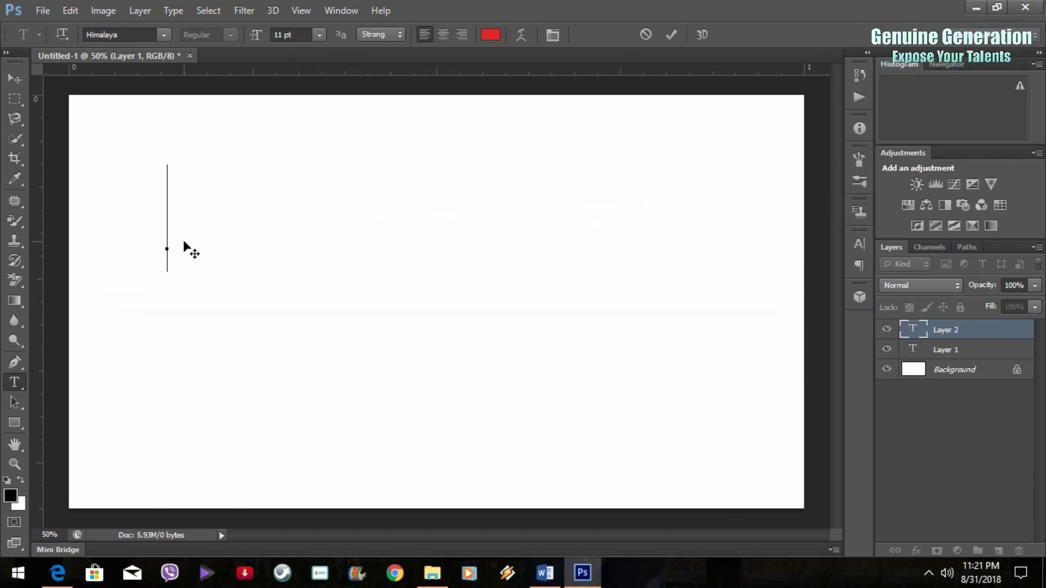
type("क")
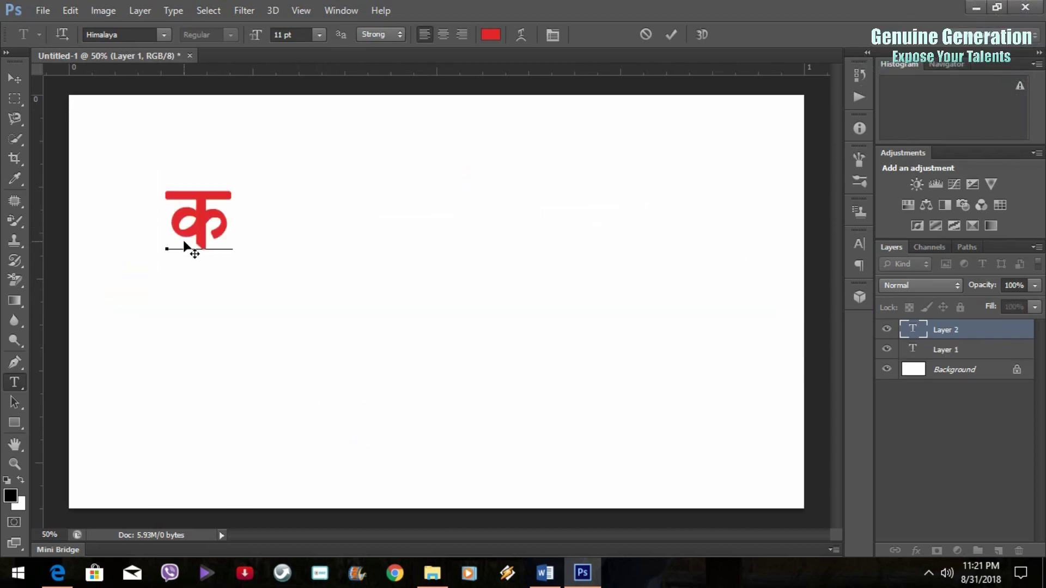
type("’ख’")
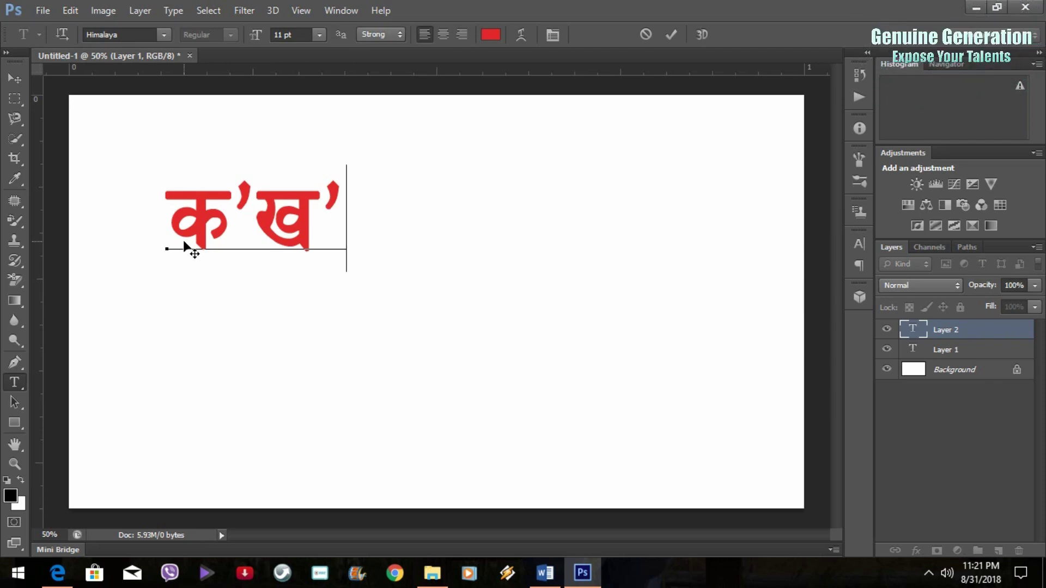
type("रा")
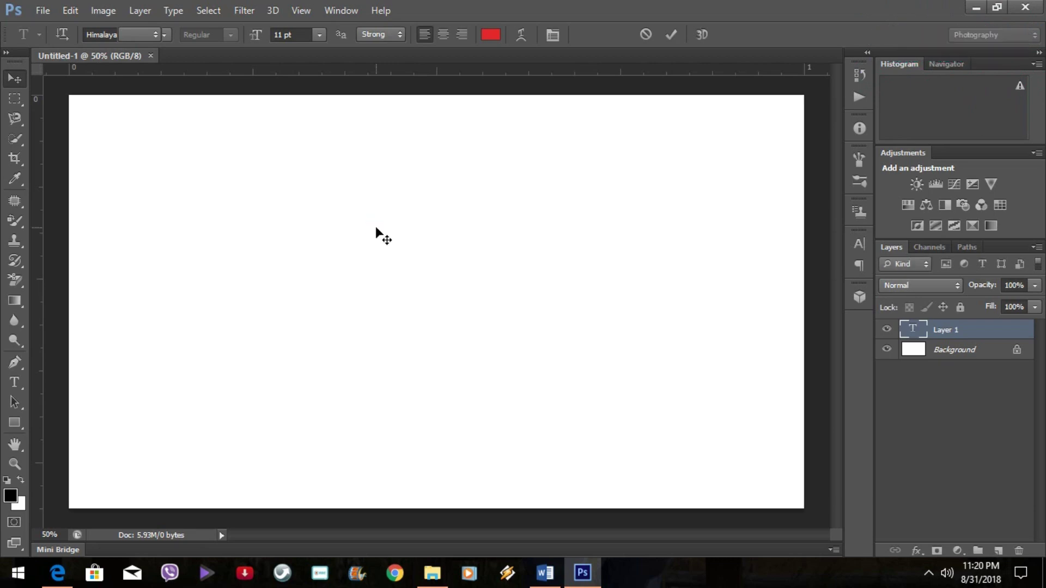
Turn off Use Smart Quotes in the Type preferences and apply the change
key("ctrl+k")
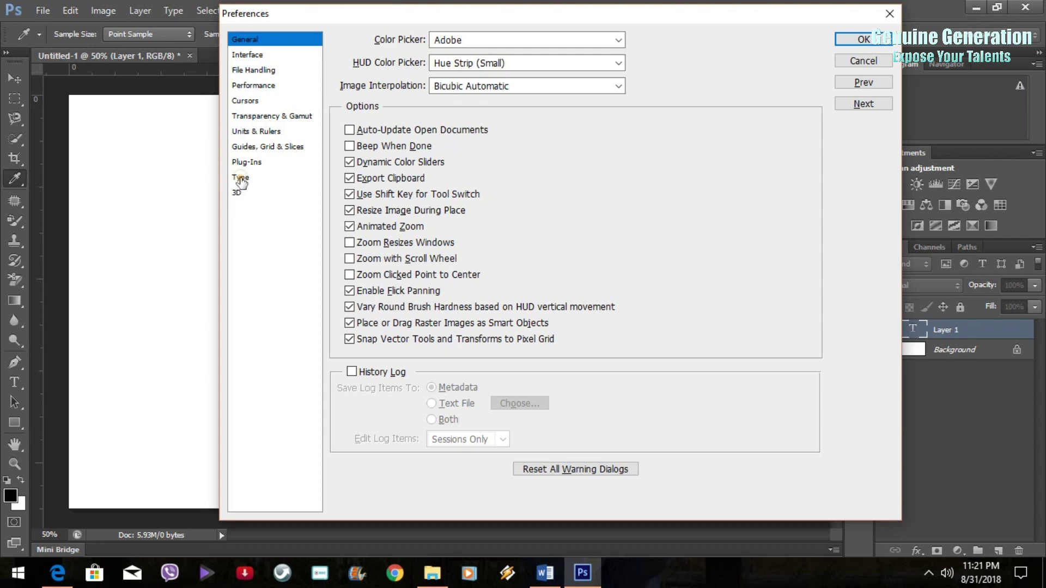
left_click(241, 178)
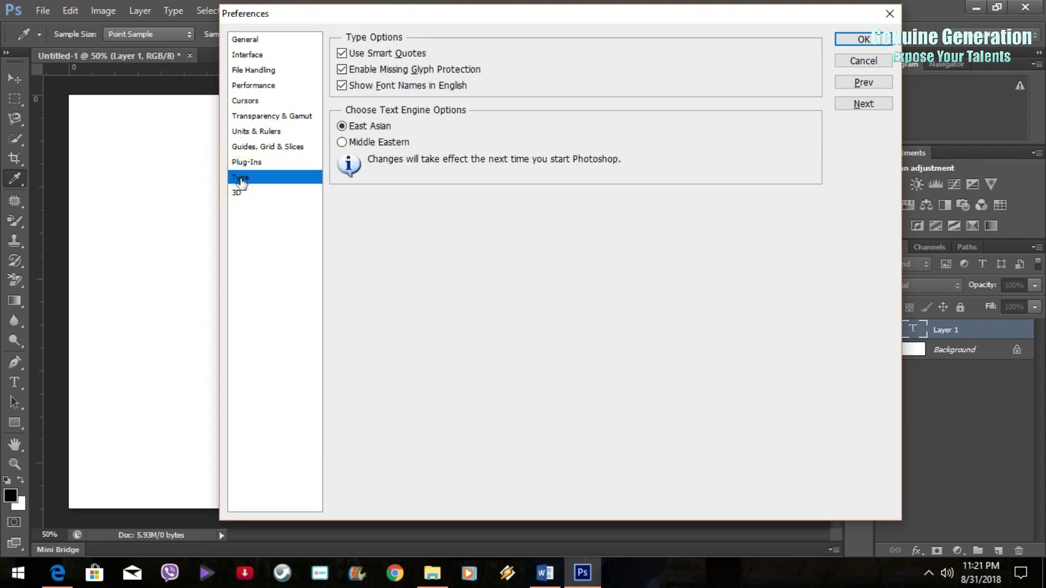
left_click(342, 54)
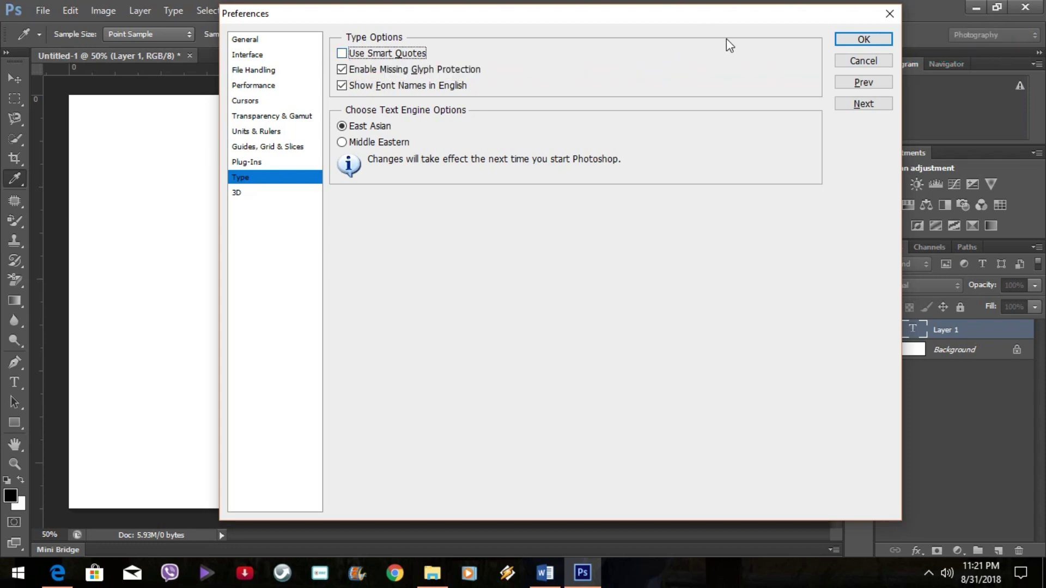
left_click(855, 41)
Enter the word कुखुरा in a new type layer below the existing क’ख’रा text on the canvas
key("v")
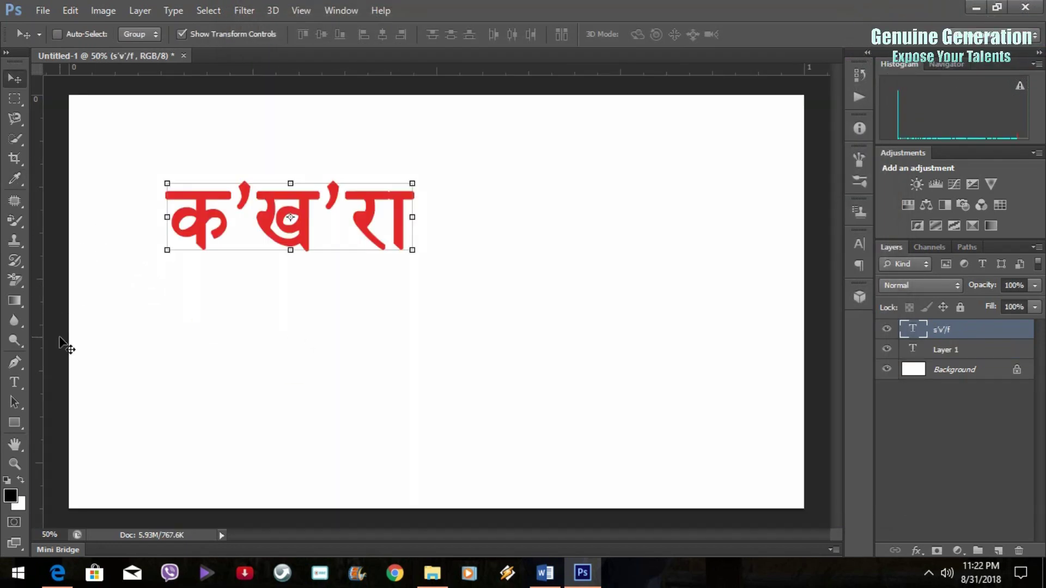
left_click(15, 381)
left_click(153, 333)
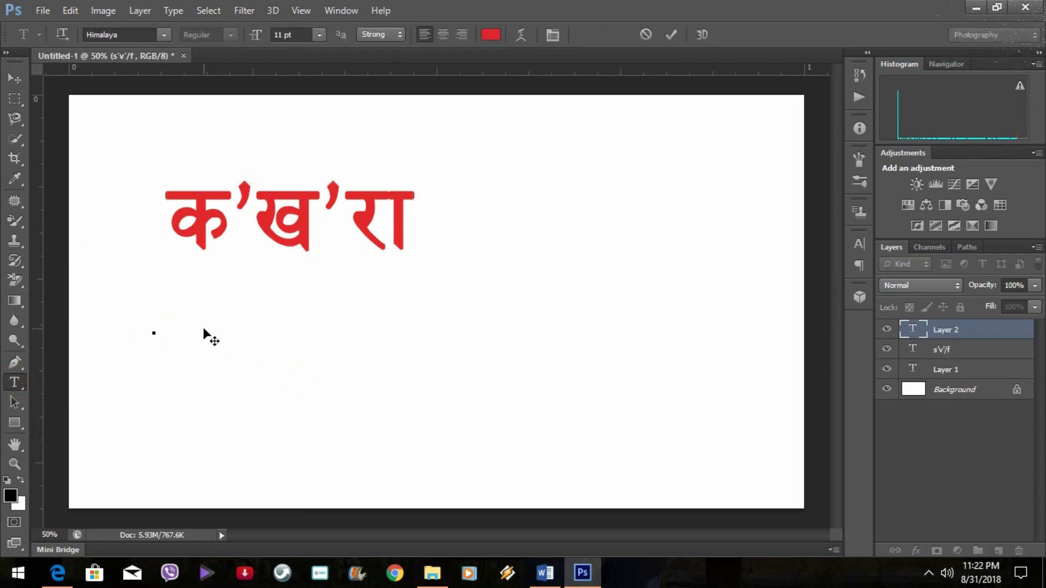
type("कु")
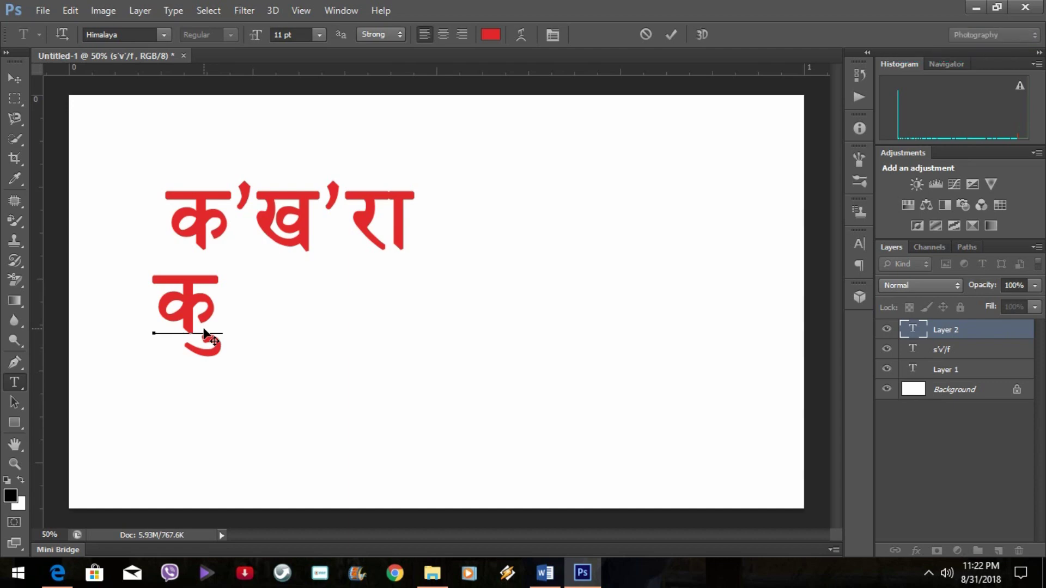
type("खु")
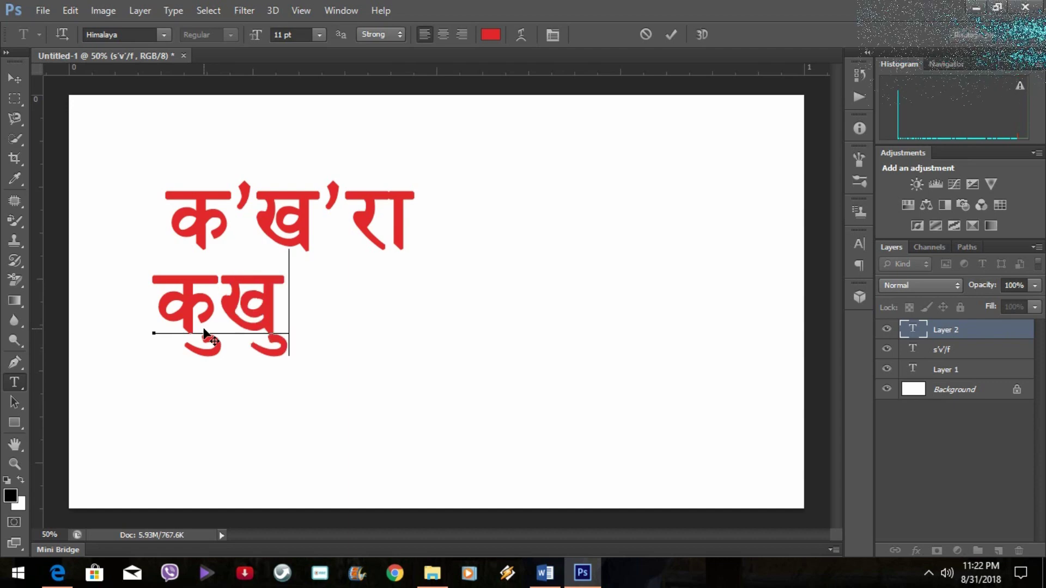
type("रा")
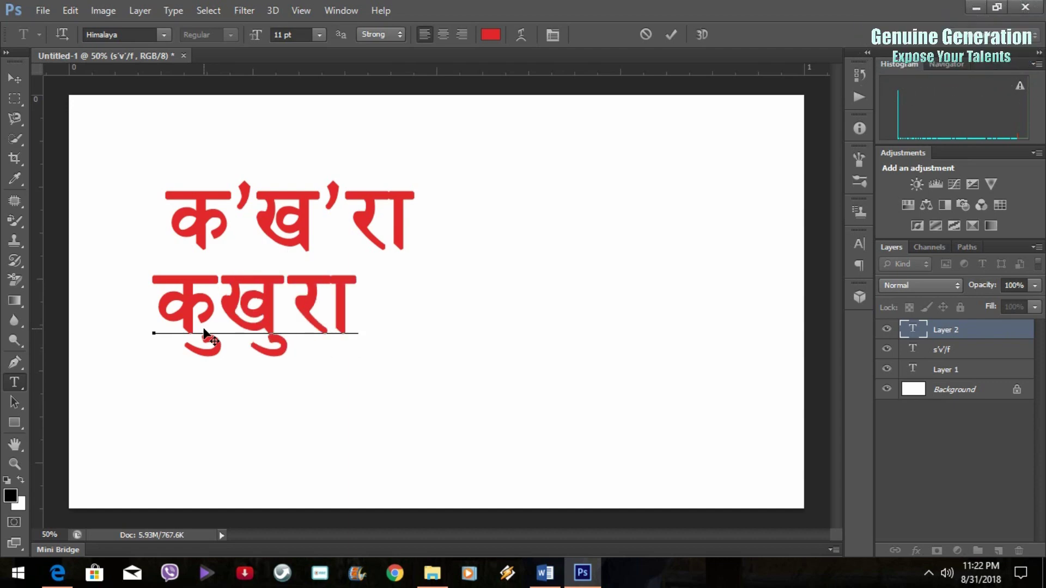